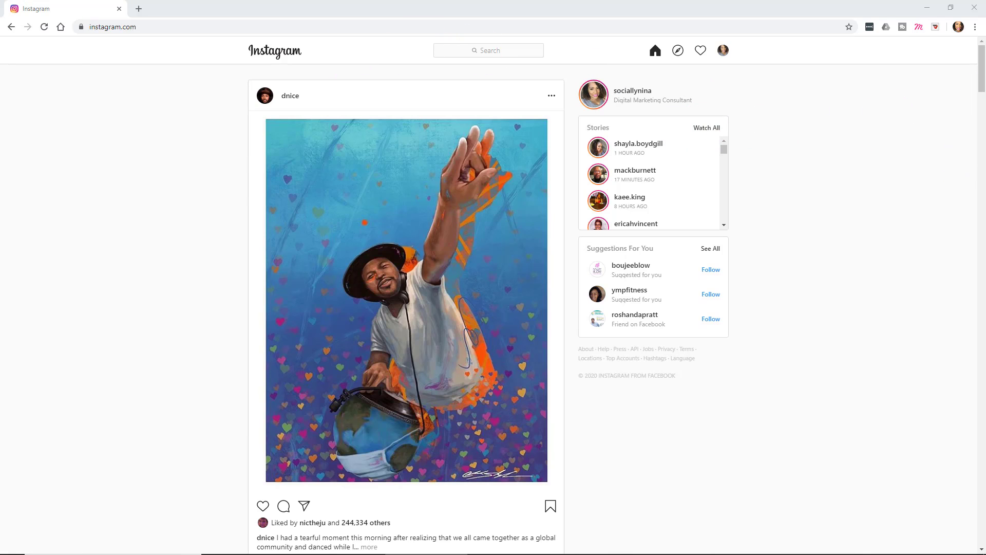
# Move the Socially Nina Instagram Live guide into the Instagram window and maximize it on the feed
pyautogui.moveTo(0, 141); pyautogui.dragTo(285, 6)
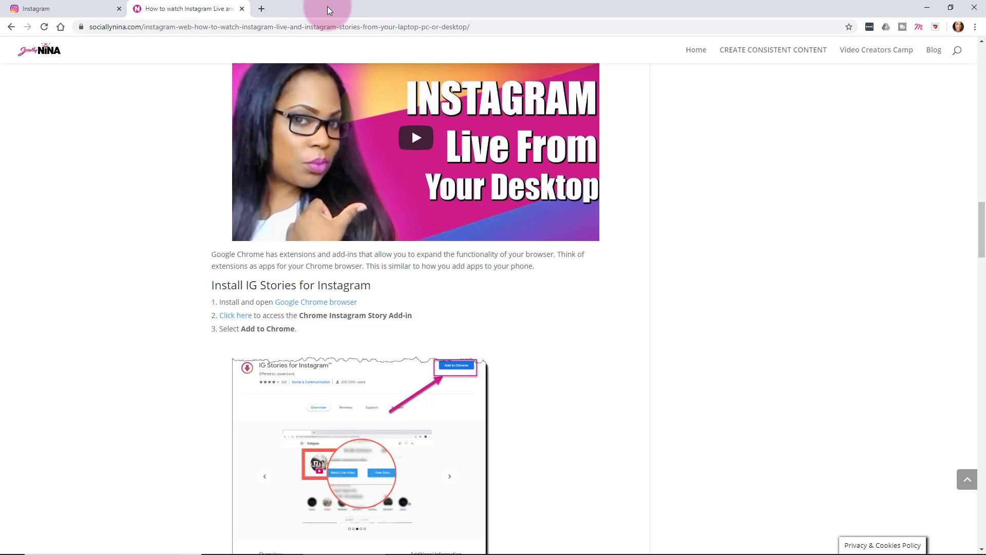
pyautogui.moveTo(328, 6); pyautogui.dragTo(641, 1)
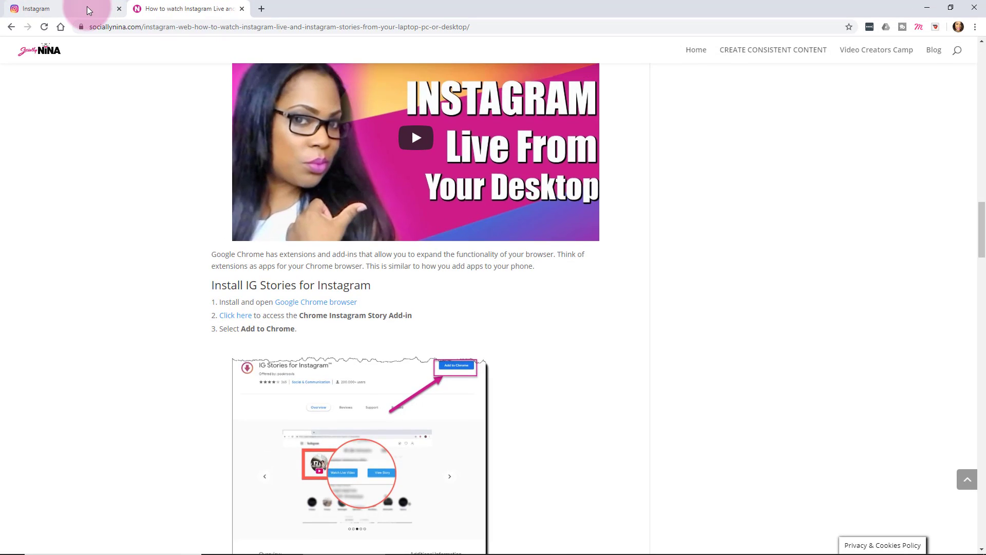
pyautogui.click(87, 7)
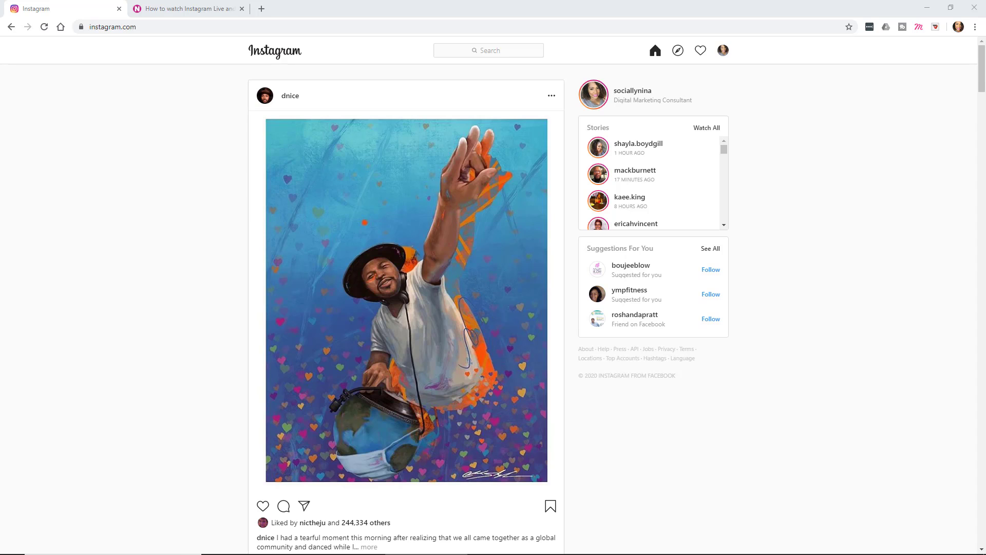
# Load the Chrome Web Store extensions page in a new tab from the pasted address
pyautogui.click(262, 8)
pyautogui.write('https://chrome.google.com/webstore/category/extensions?hl=en')
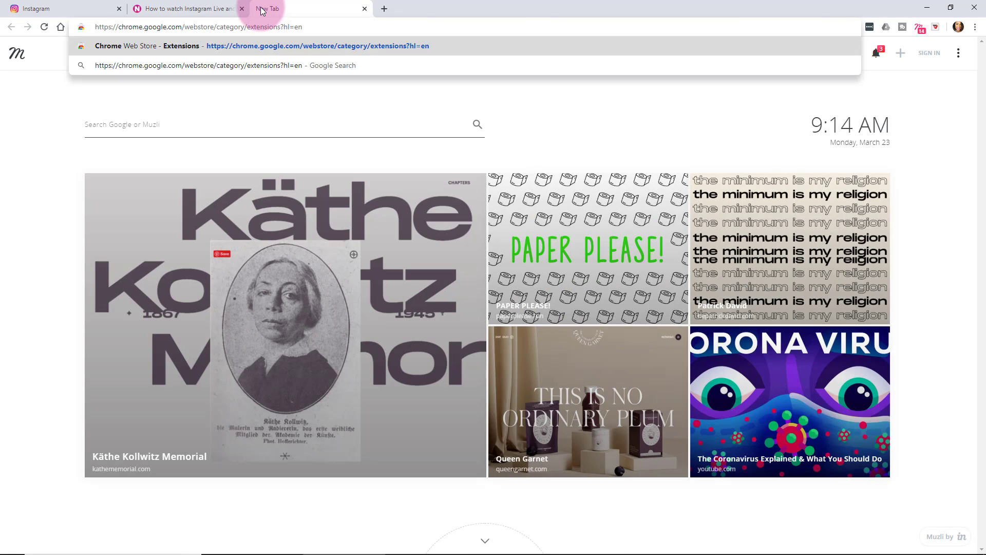
pyautogui.press('Return')
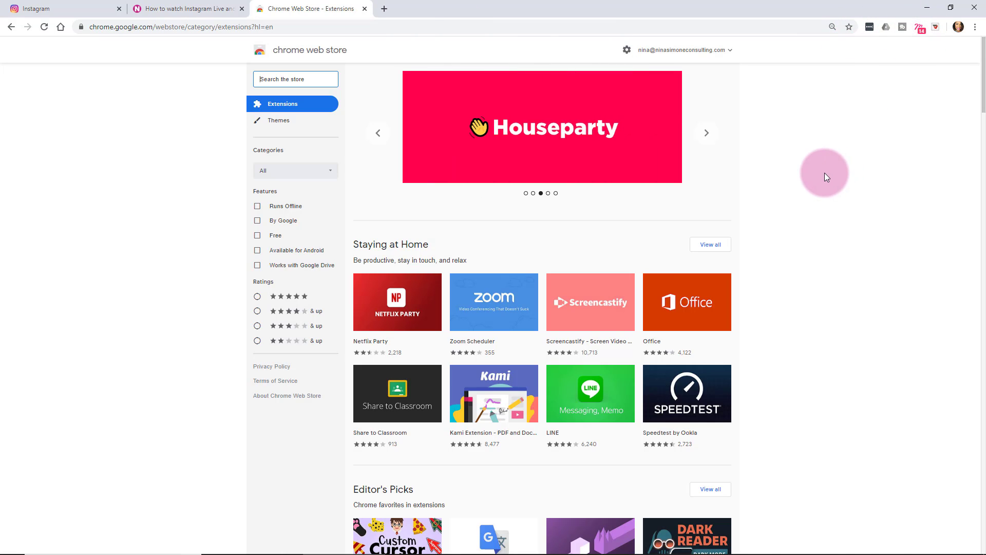
pyautogui.doubleClick(825, 177)
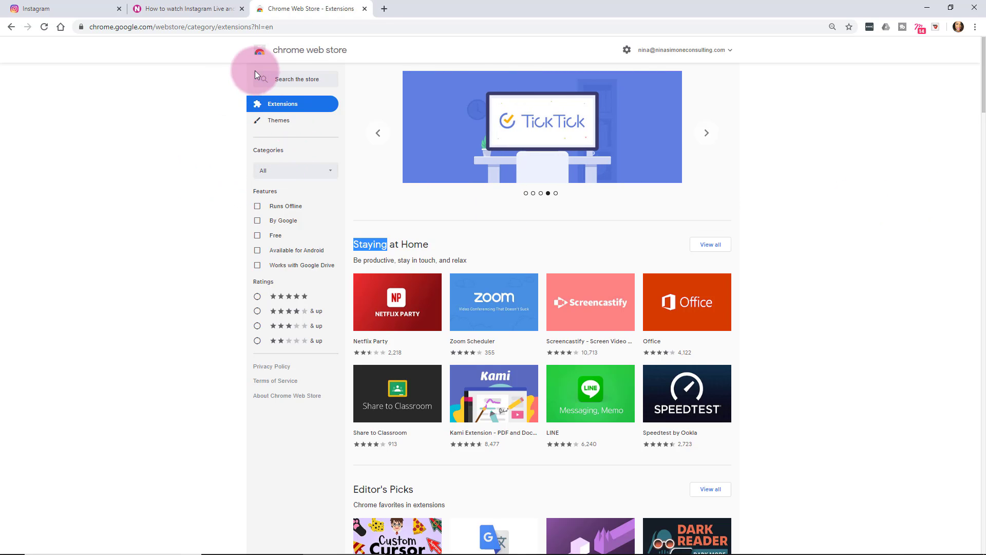
# Search the store for 'Instagram Libe'
pyautogui.click(298, 77)
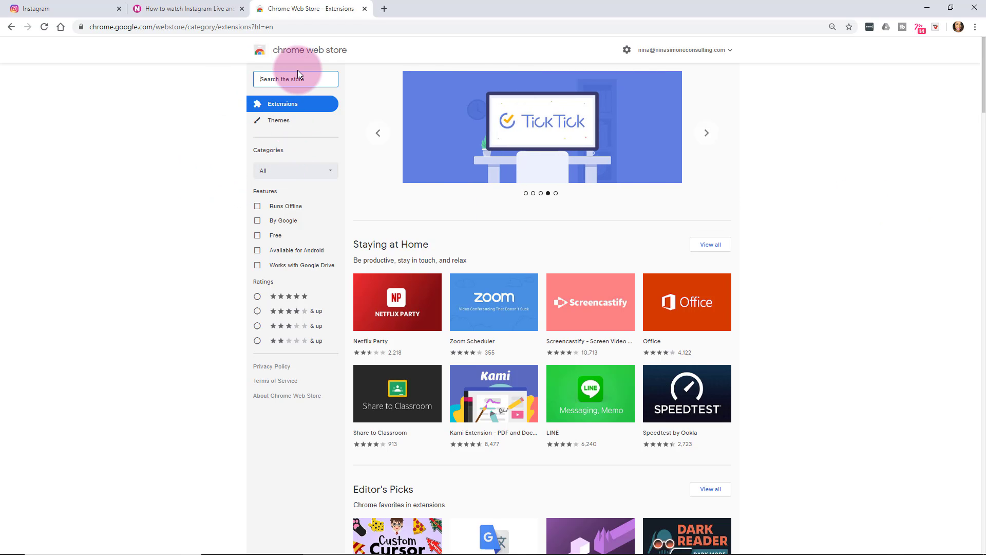
pyautogui.write('Instagram Libe')
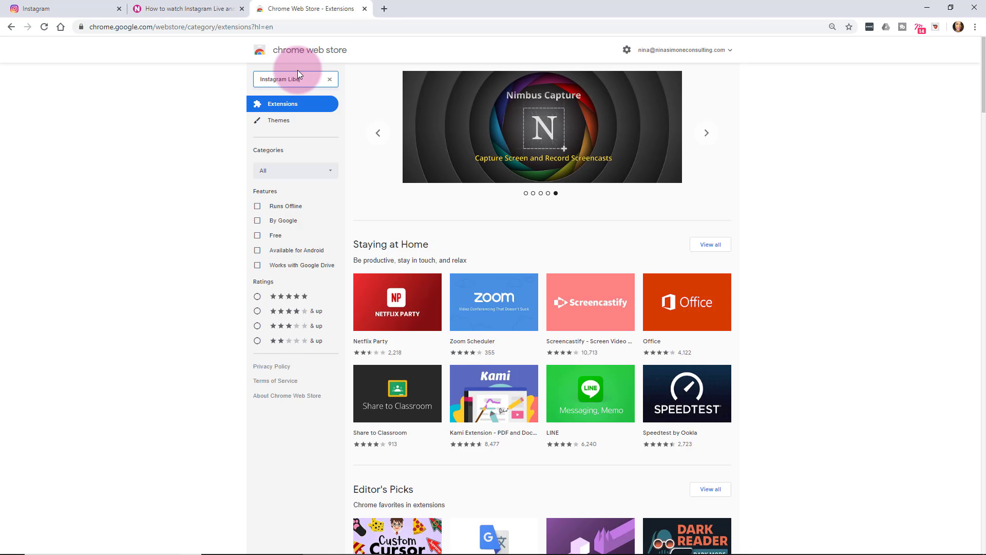
pyautogui.press('Return')
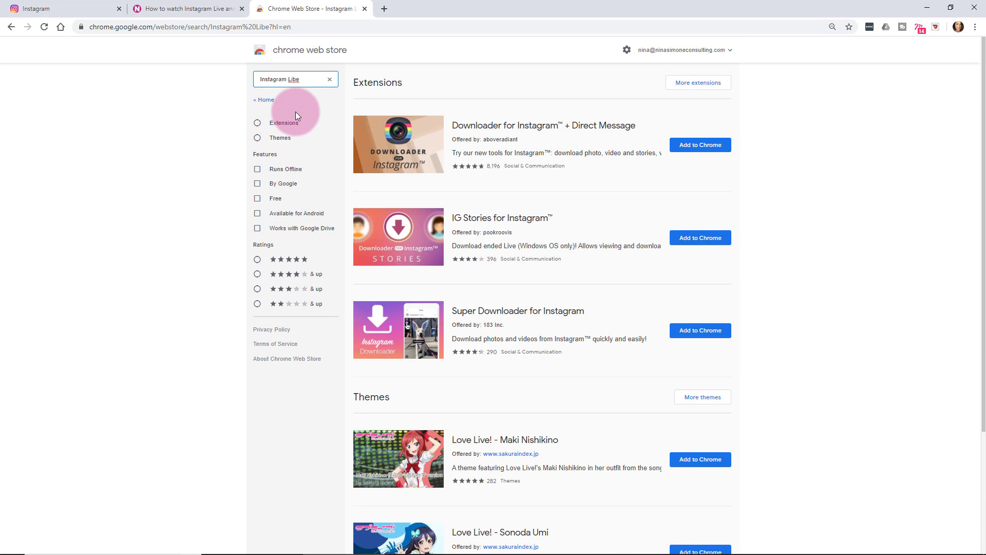
# Correct the search to 'Instagram Live' and choose Add to Chrome for IG Stories for Instagram
pyautogui.write('ve')
pyautogui.press('Return')
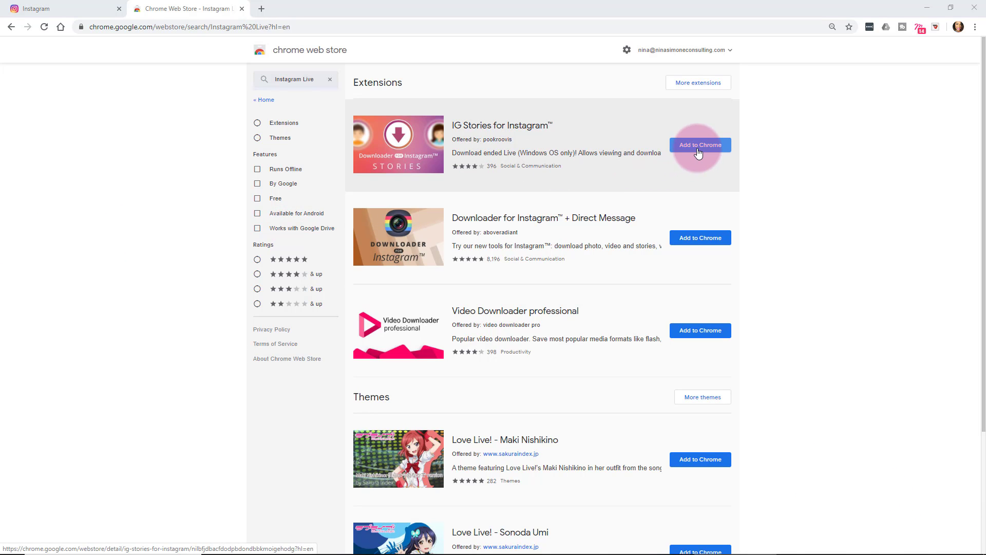
pyautogui.click(698, 149)
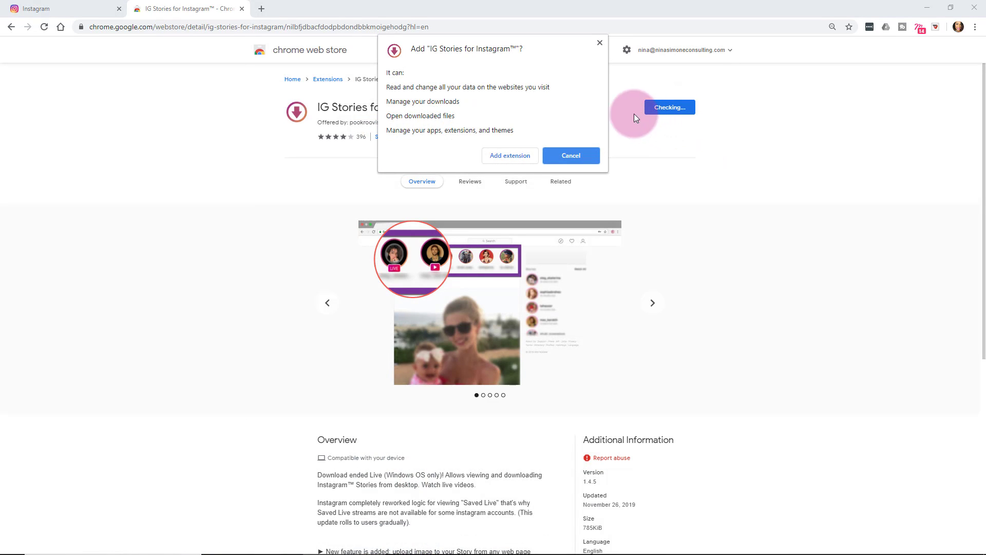
# Confirm 'Add extension' for IG Stories for Instagram and dismiss the added-to-Chrome notice
pyautogui.click(498, 156)
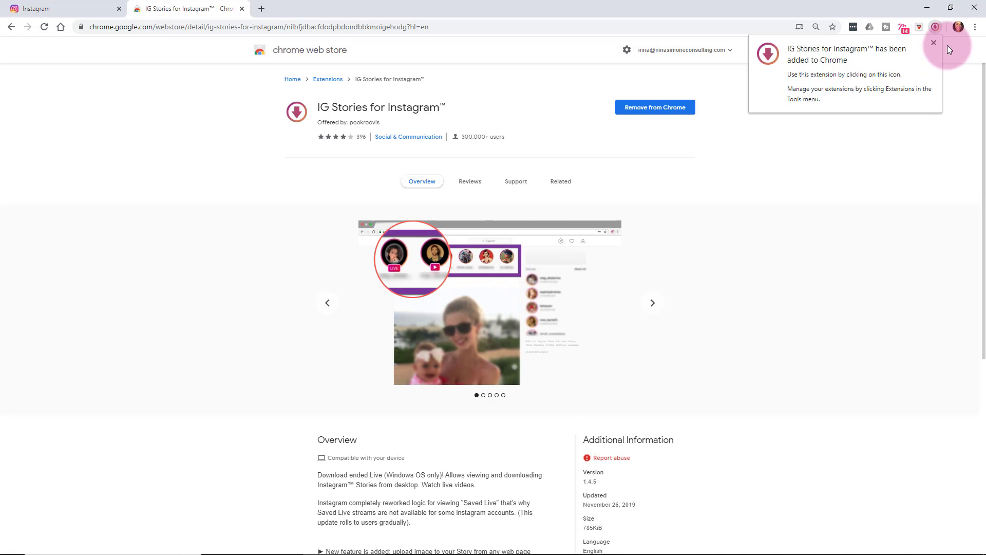
pyautogui.click(934, 43)
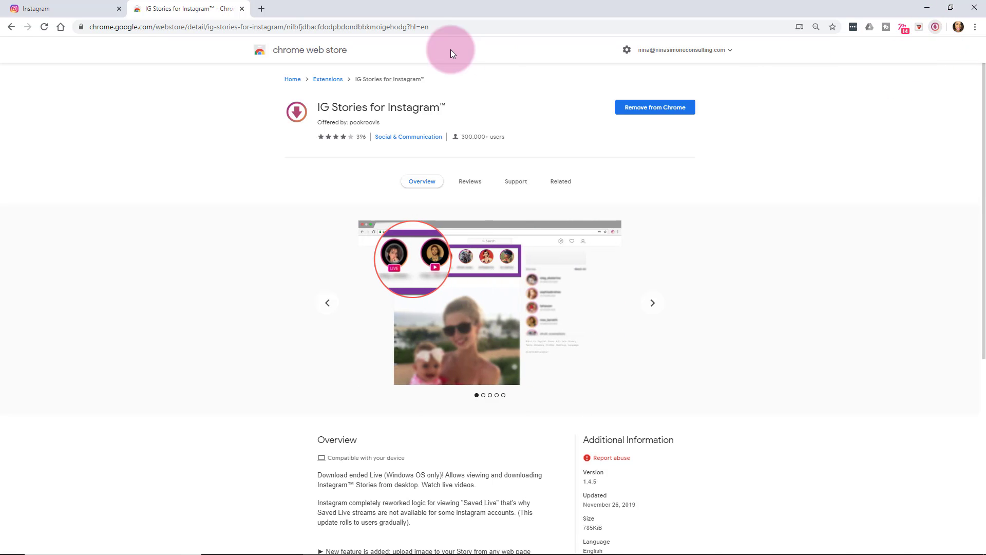
# Switch to the Instagram tab and reload instagram.com from the address bar
pyautogui.click(73, 5)
pyautogui.doubleClick(226, 28)
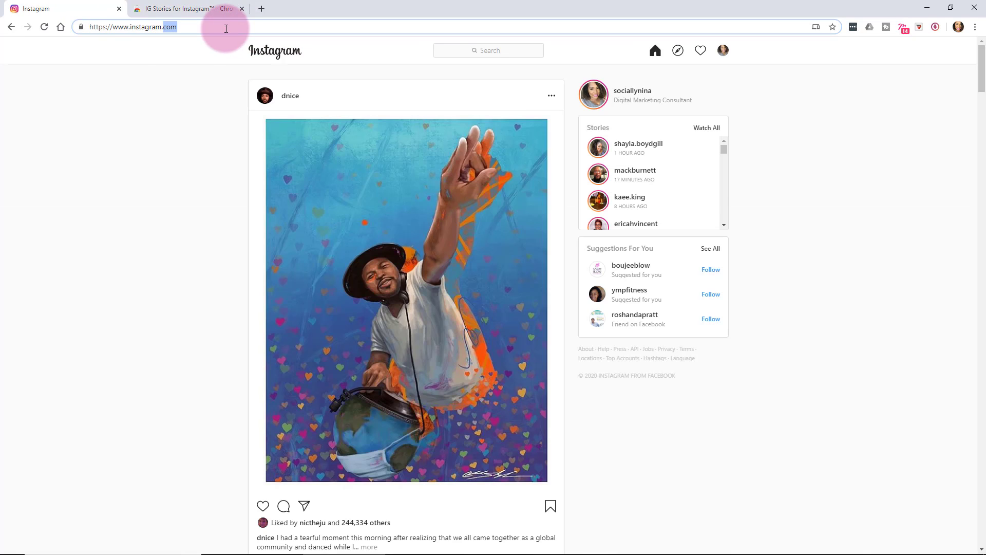
pyautogui.press('Return')
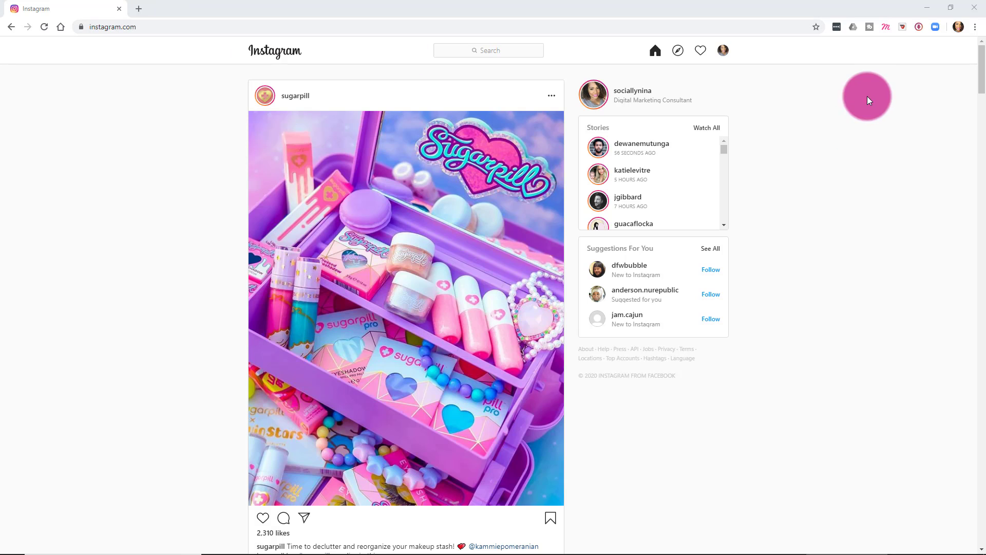
pyautogui.rightClick(917, 26)
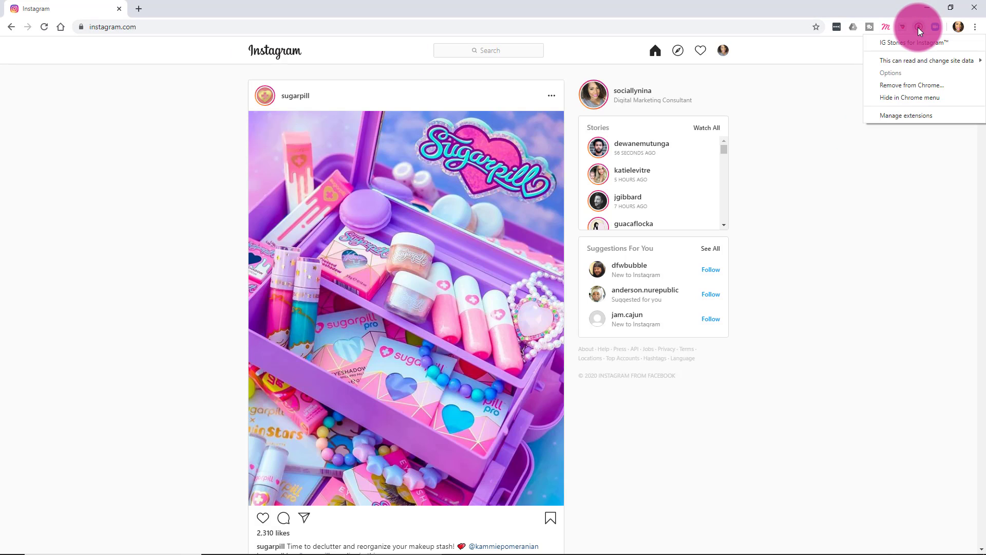
pyautogui.moveTo(908, 59)
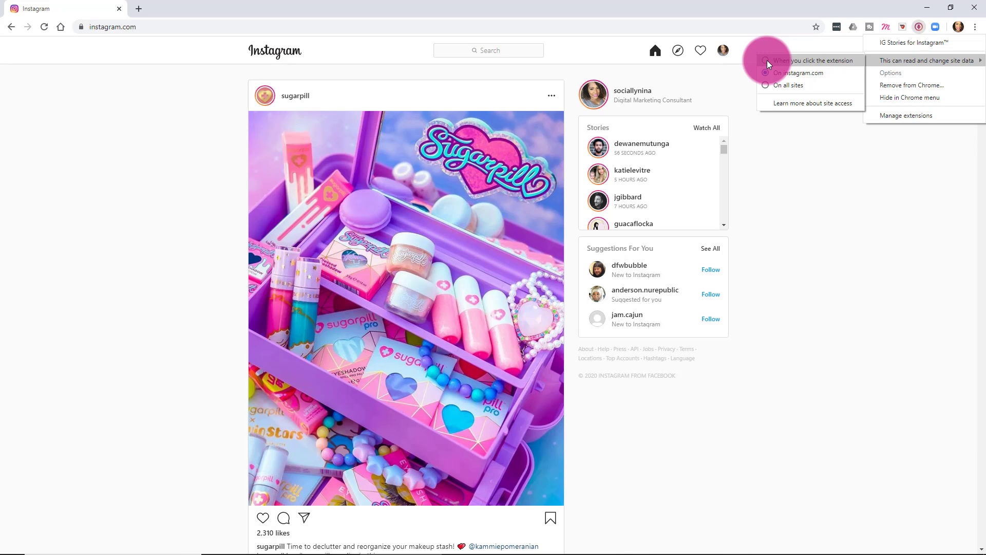
pyautogui.click(766, 72)
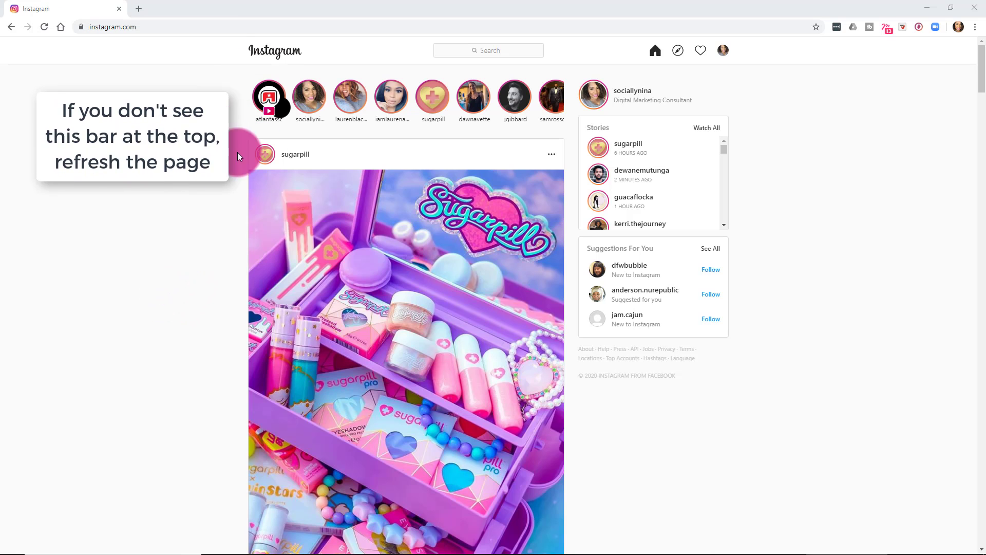
# Watch the first live broadcast from the stories bar full screen, then close the viewer
pyautogui.click(270, 111)
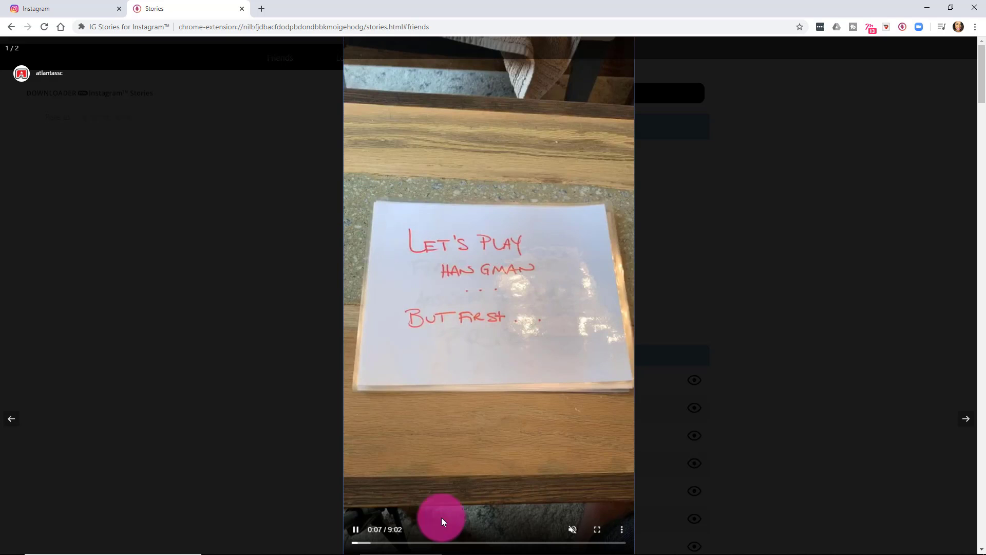
pyautogui.click(597, 530)
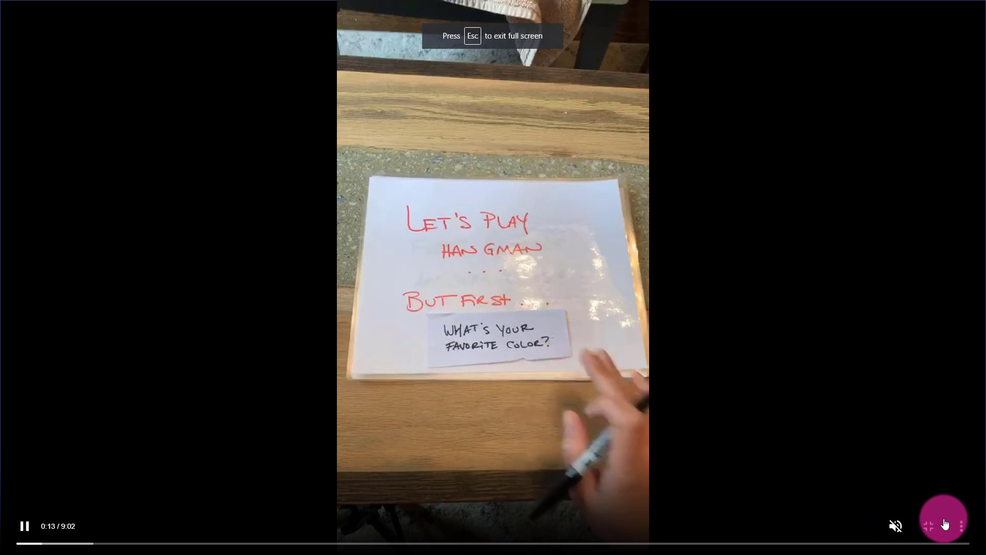
pyautogui.click(927, 525)
pyautogui.click(928, 486)
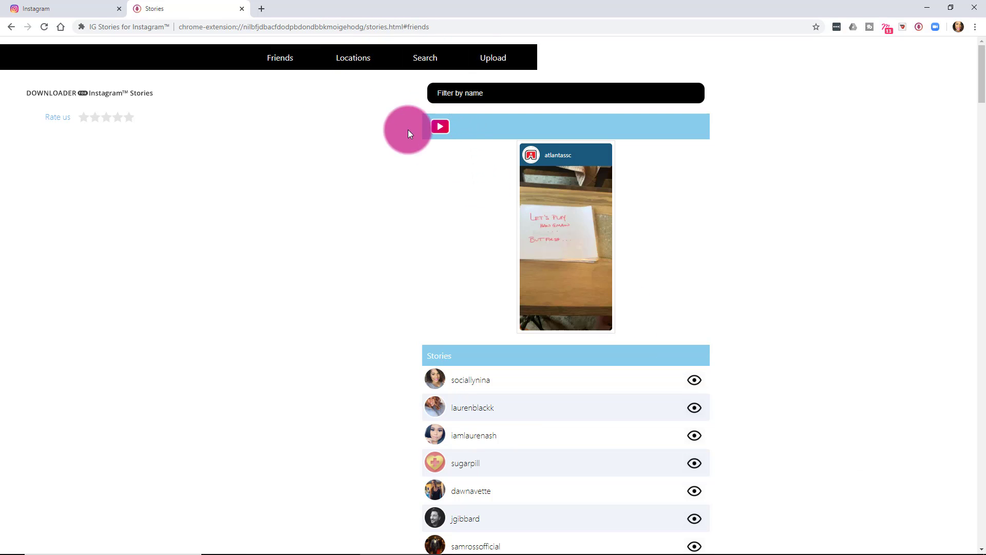
# Scroll through the extension's friends' stories list, then return to the Instagram feed tab
pyautogui.scroll(-7, 425, 202)
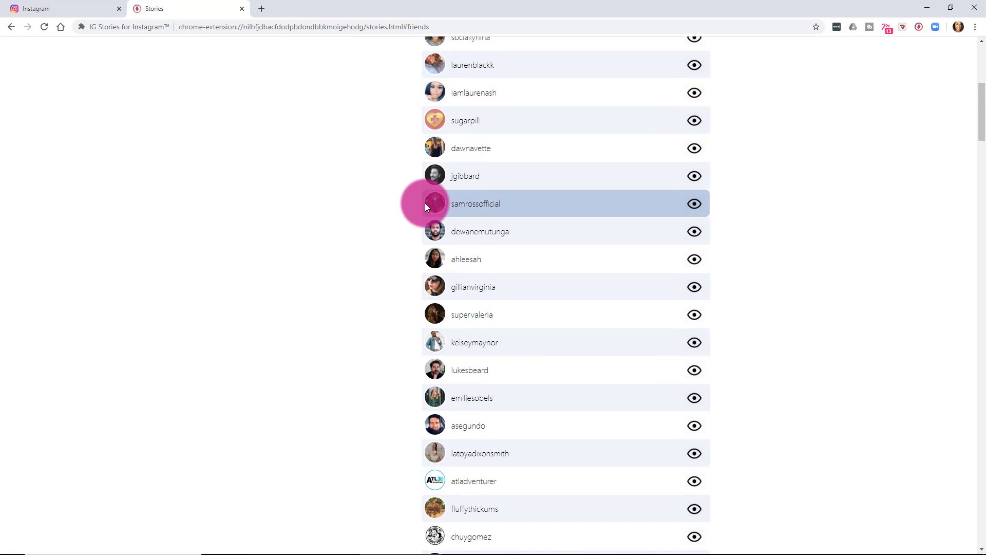
pyautogui.scroll(2, 424, 202)
pyautogui.scroll(3, 424, 203)
pyautogui.scroll(-3, 456, 291)
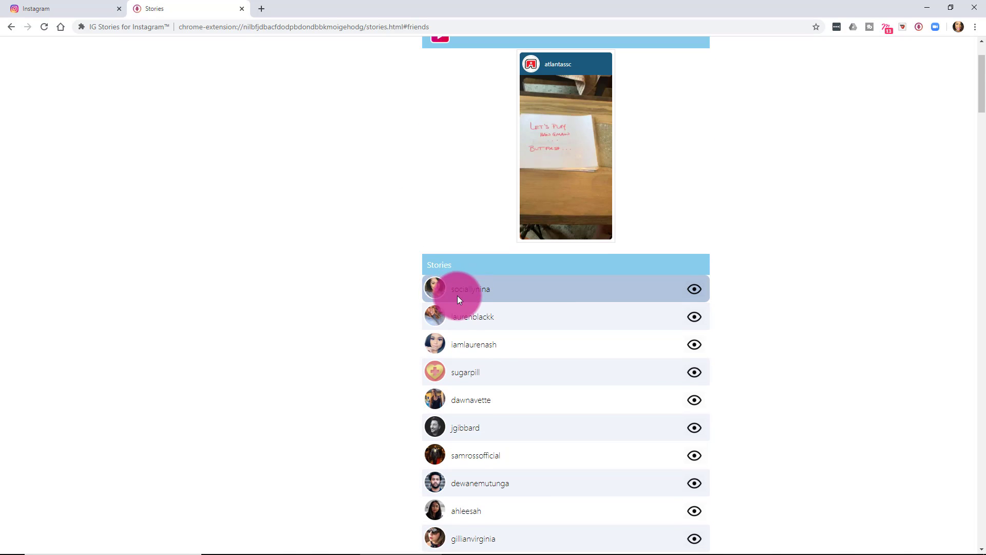
pyautogui.scroll(-7, 457, 296)
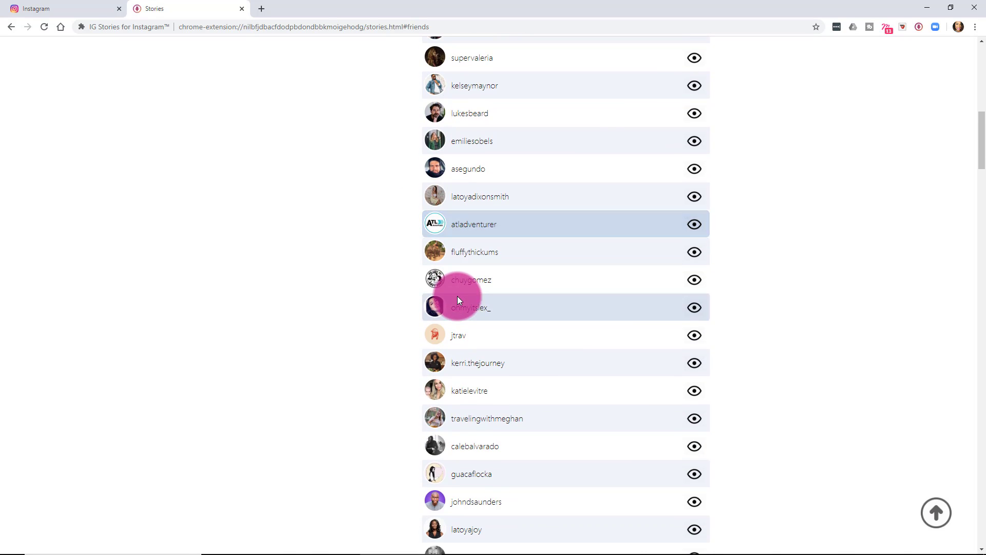
pyautogui.scroll(1, 457, 295)
pyautogui.scroll(10, 457, 296)
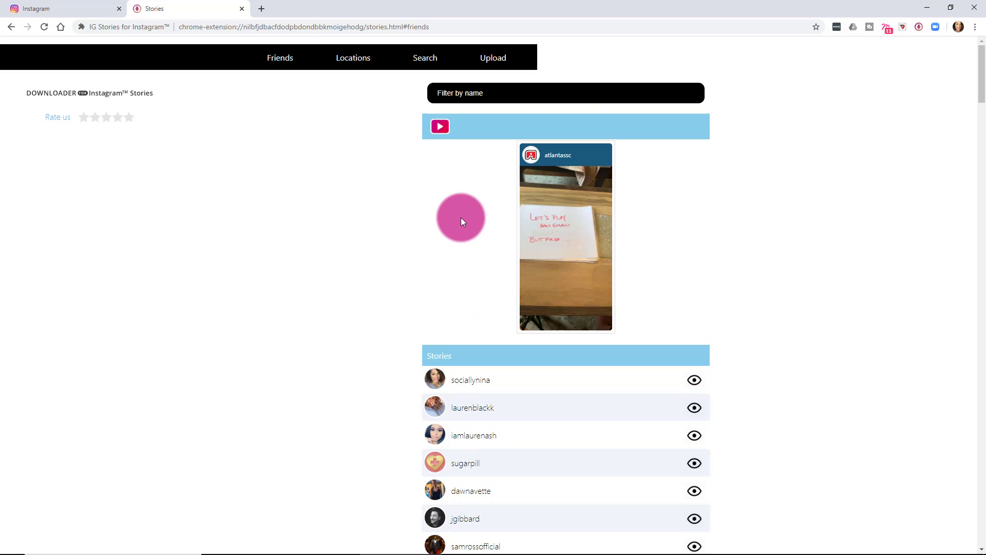
pyautogui.click(77, 9)
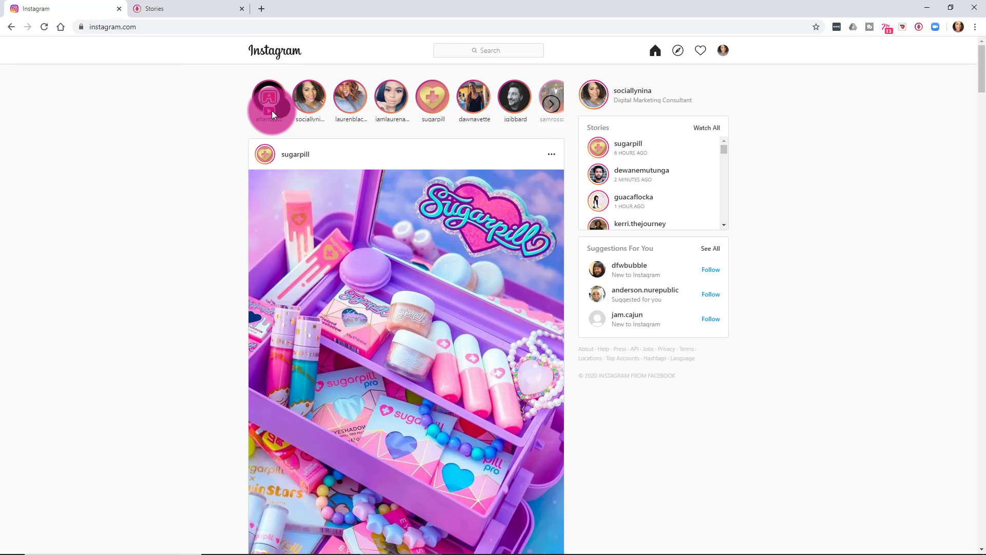